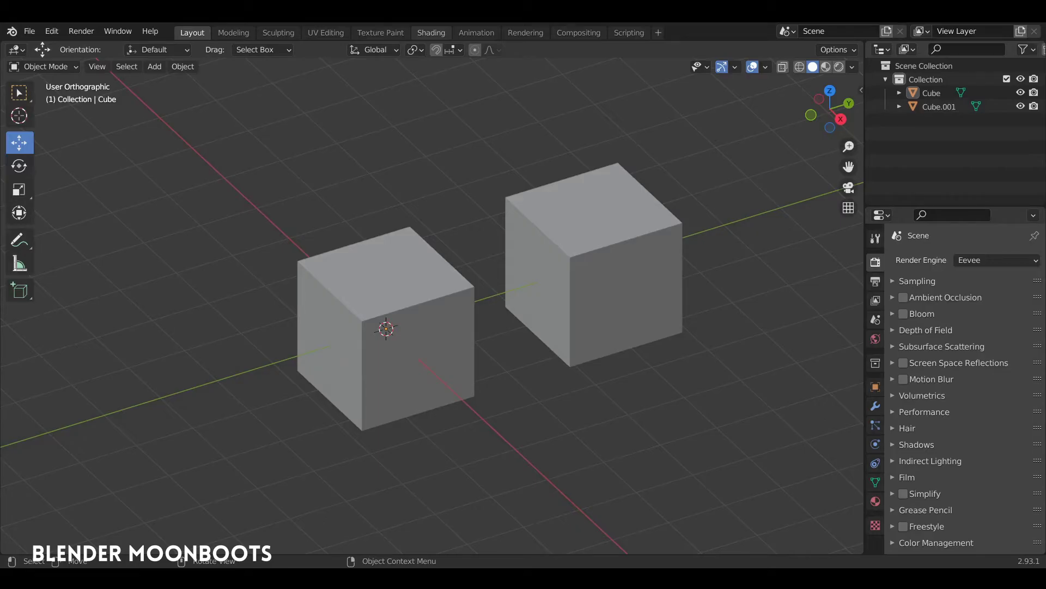
# Trackball-rotate the left cube's mesh in Edit Mode to a tilt, keeping its object axes world-aligned
pyautogui.click(405, 263)
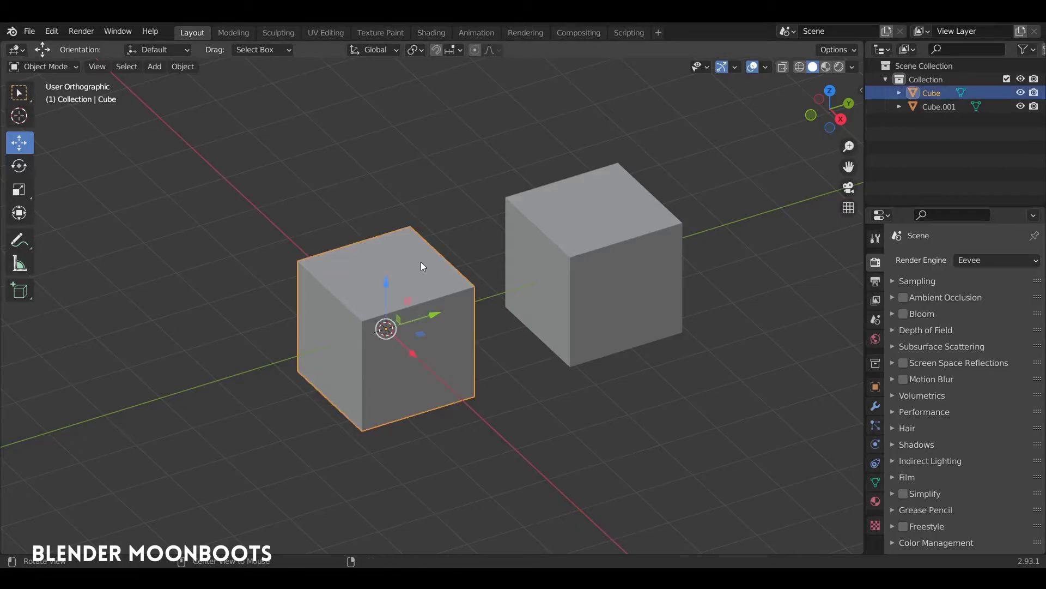
pyautogui.moveTo(420, 262)
pyautogui.mouseDown(button='middle')
pyautogui.moveTo(414, 231)
pyautogui.moveTo(370, 313)
pyautogui.moveTo(423, 311)
pyautogui.moveTo(416, 261)
pyautogui.moveTo(401, 251)
pyautogui.moveTo(412, 270)
pyautogui.moveTo(391, 243)
pyautogui.moveTo(397, 259)
pyautogui.moveTo(408, 238)
pyautogui.moveTo(377, 247)
pyautogui.mouseUp(button='middle')
pyautogui.press('Tab')
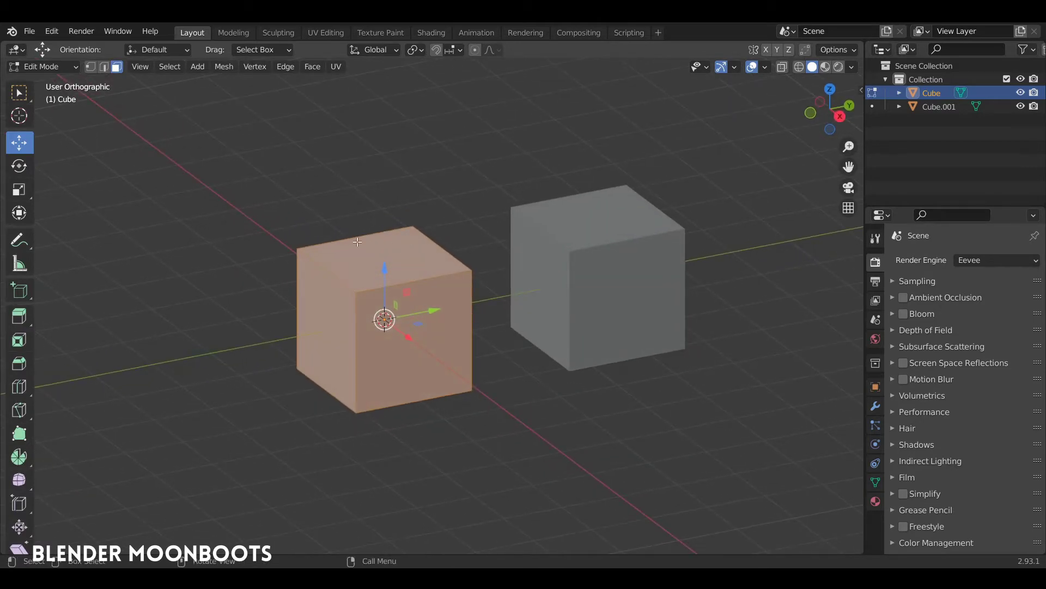
pyautogui.press('r')
pyautogui.press('r')
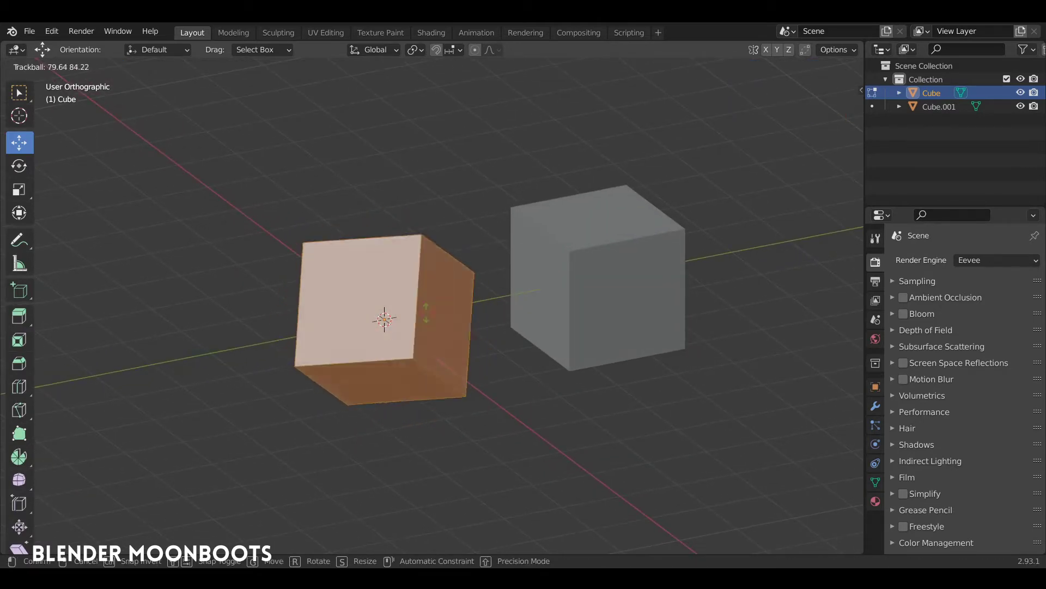
pyautogui.click(433, 275)
pyautogui.press('Tab')
pyautogui.moveTo(437, 283)
pyautogui.mouseDown(button='middle')
pyautogui.moveTo(388, 251)
pyautogui.moveTo(442, 257)
pyautogui.moveTo(442, 273)
pyautogui.moveTo(431, 257)
pyautogui.mouseUp(button='middle')
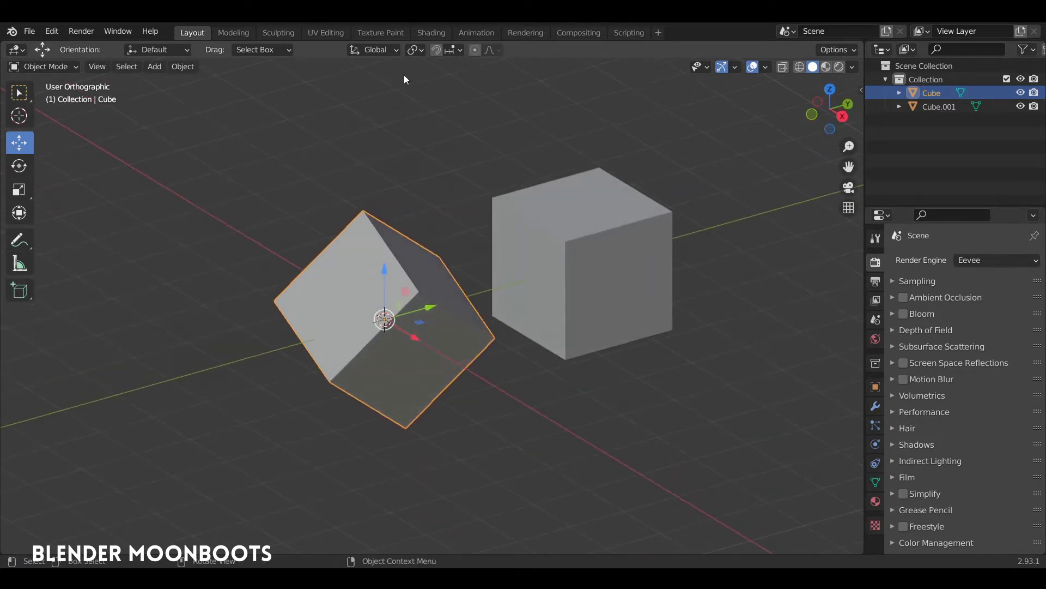
# Set the transform orientation to Local and select Cube.001 for comparison
pyautogui.click(376, 49)
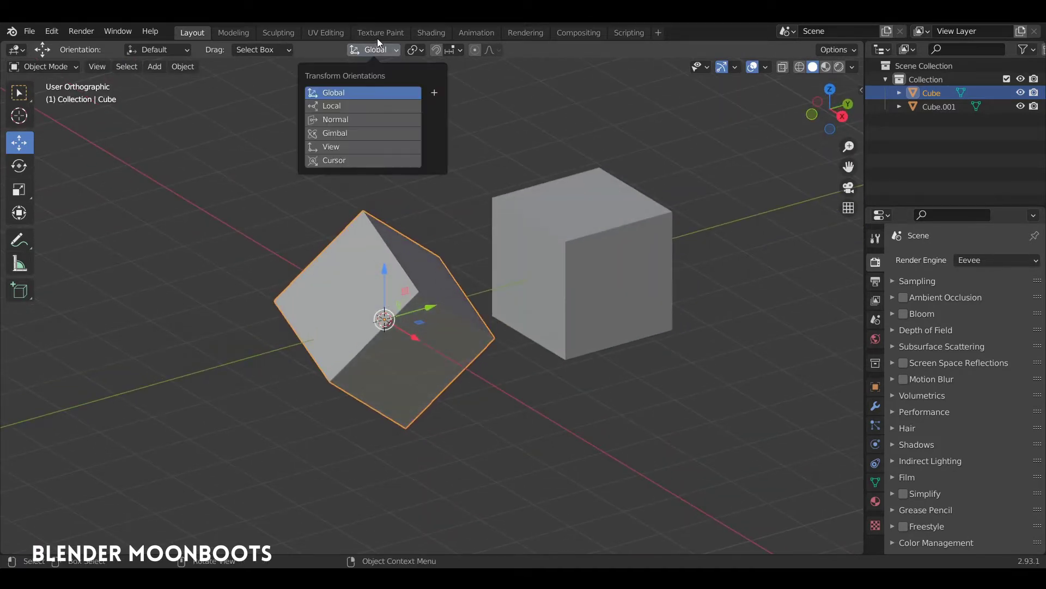
pyautogui.click(340, 106)
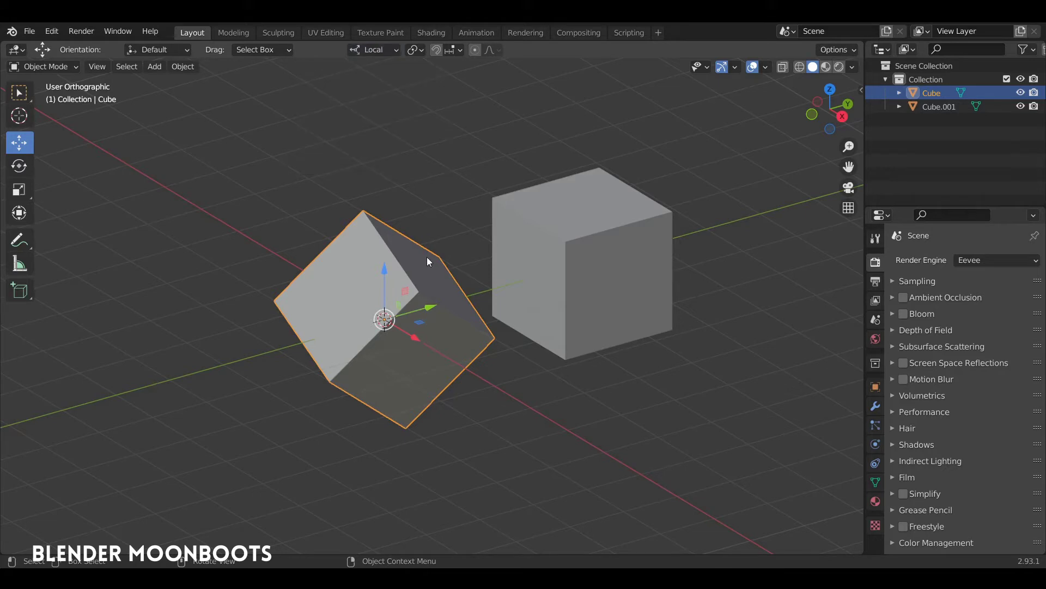
pyautogui.moveTo(413, 286)
pyautogui.mouseDown(button='middle')
pyautogui.moveTo(365, 314)
pyautogui.moveTo(368, 340)
pyautogui.moveTo(436, 267)
pyautogui.moveTo(407, 328)
pyautogui.moveTo(440, 339)
pyautogui.moveTo(367, 309)
pyautogui.moveTo(491, 246)
pyautogui.moveTo(490, 270)
pyautogui.moveTo(484, 261)
pyautogui.mouseUp(button='middle')
pyautogui.click(490, 252)
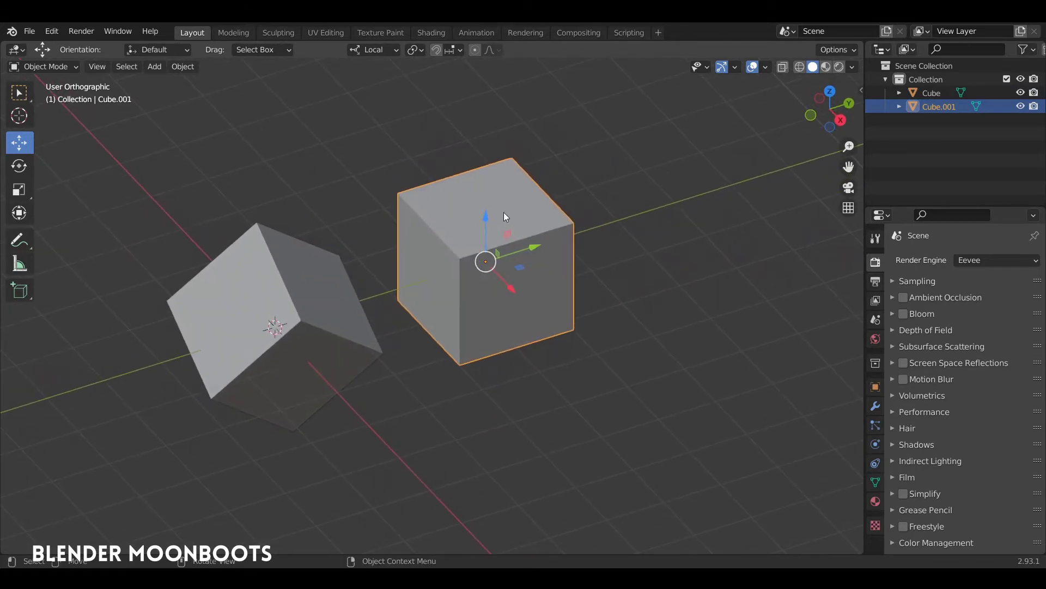
# Trackball-rotate Cube.001, then delete it
pyautogui.press('r')
pyautogui.press('r')
pyautogui.click(490, 256)
pyautogui.moveTo(490, 256)
pyautogui.mouseDown(button='middle')
pyautogui.moveTo(492, 248)
pyautogui.moveTo(519, 260)
pyautogui.moveTo(481, 270)
pyautogui.moveTo(512, 283)
pyautogui.moveTo(563, 264)
pyautogui.mouseUp(button='middle')
pyautogui.press('Delete')
# Put the remaining Cube into Edit Mode with its upper-right face selected
pyautogui.click(492, 289)
pyautogui.moveTo(491, 289)
pyautogui.mouseDown(button='middle')
pyautogui.moveTo(466, 285)
pyautogui.moveTo(500, 279)
pyautogui.moveTo(511, 289)
pyautogui.moveTo(502, 307)
pyautogui.moveTo(534, 302)
pyautogui.moveTo(556, 316)
pyautogui.moveTo(492, 298)
pyautogui.moveTo(472, 314)
pyautogui.moveTo(452, 299)
pyautogui.moveTo(502, 266)
pyautogui.moveTo(467, 201)
pyautogui.mouseUp(button='middle')
pyautogui.press('Tab')
pyautogui.click(489, 256)
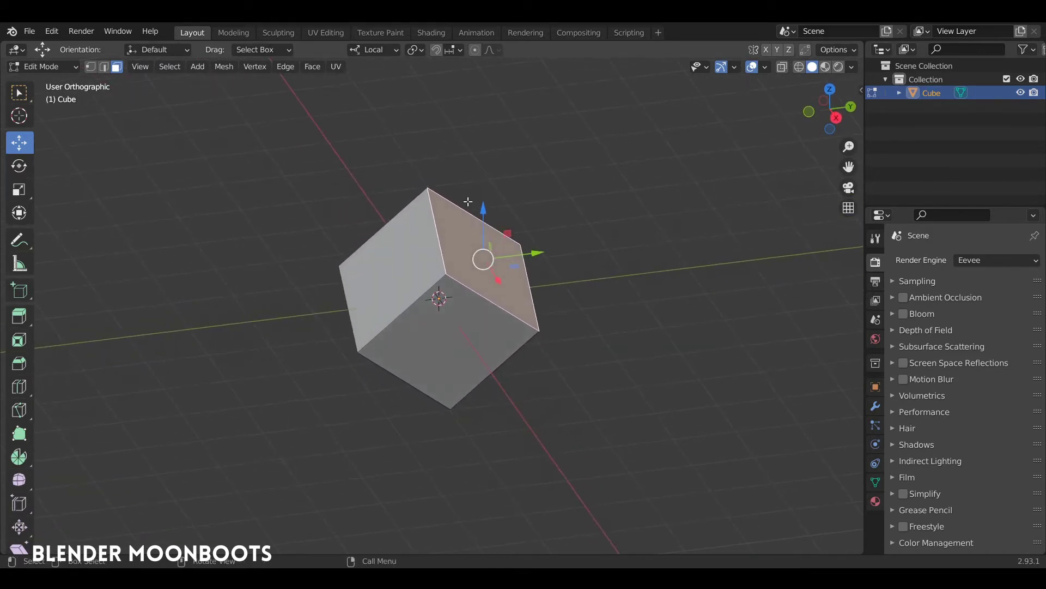
# Create a custom 'Face' transform orientation from the selected face and confirm it is listed
pyautogui.click(384, 49)
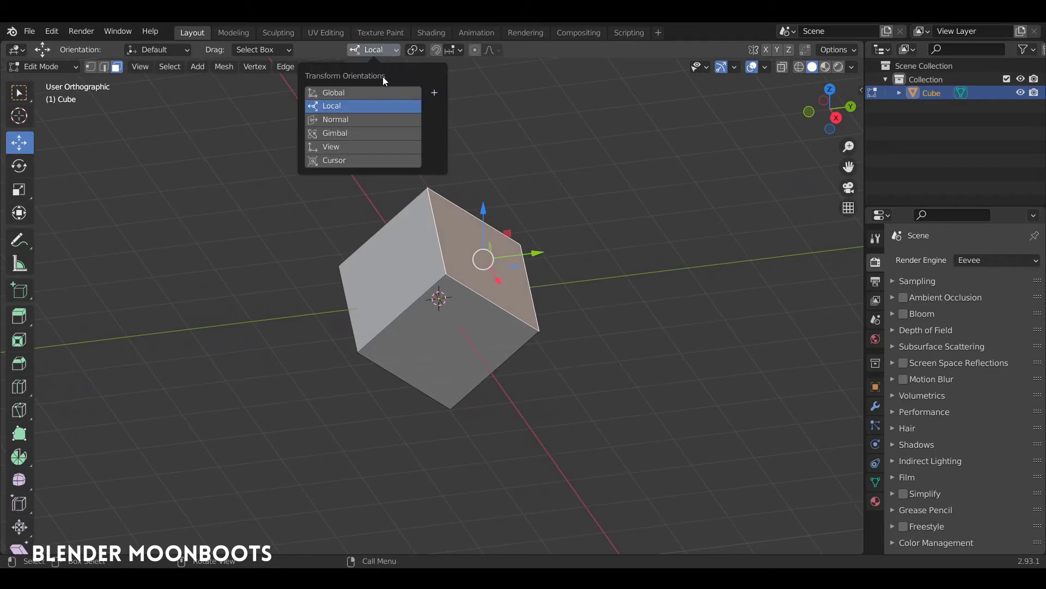
pyautogui.click(434, 94)
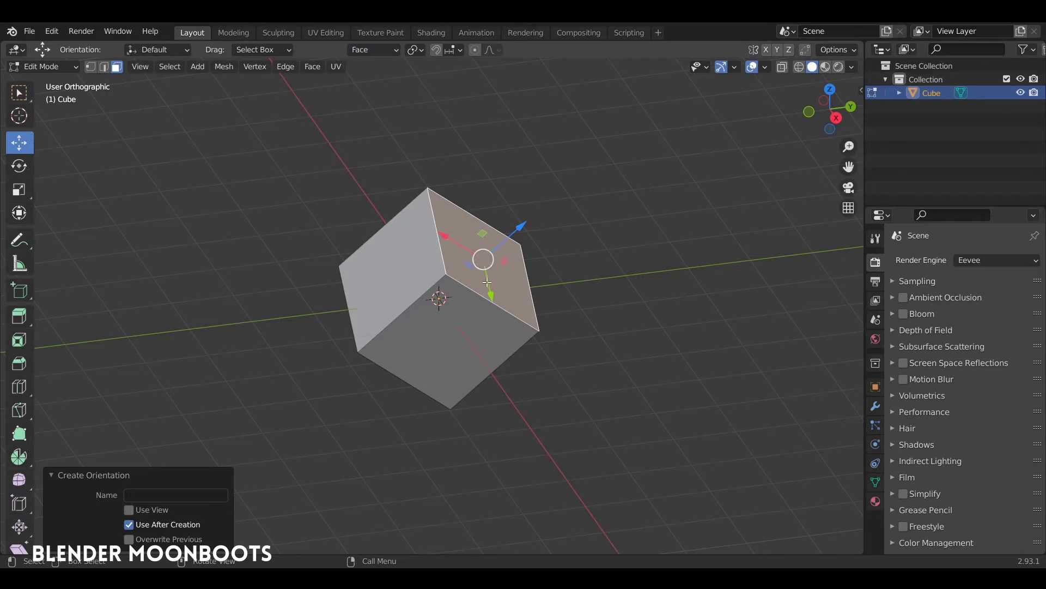
pyautogui.moveTo(502, 271); pyautogui.dragTo(475, 232, button='middle')
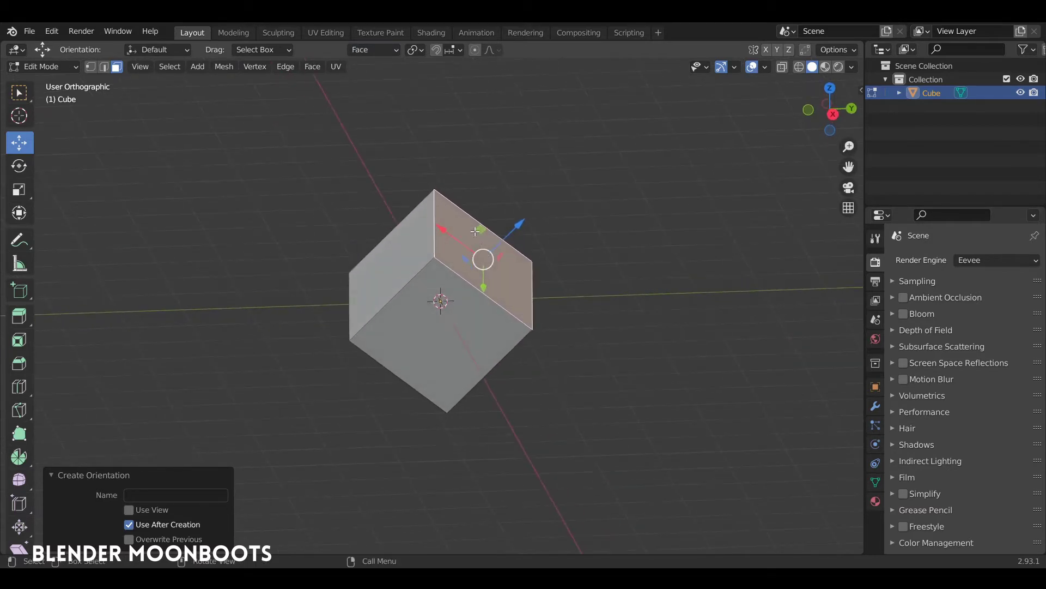
pyautogui.click(388, 50)
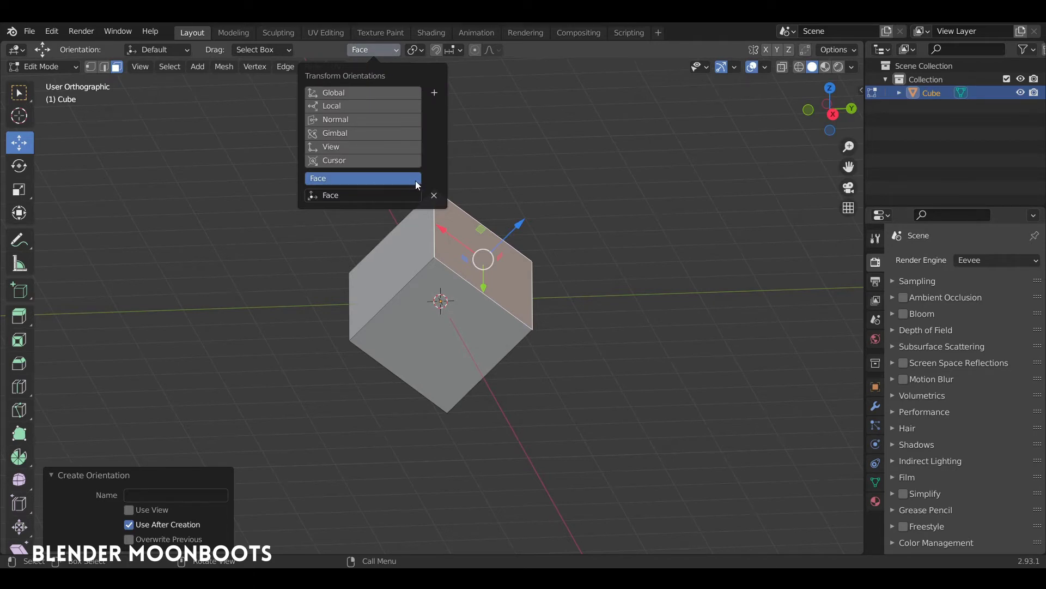
pyautogui.moveTo(593, 172); pyautogui.dragTo(582, 191, button='middle')
# Return the cube to Object Mode and enable Affect Only Origins in Options
pyautogui.press('Tab')
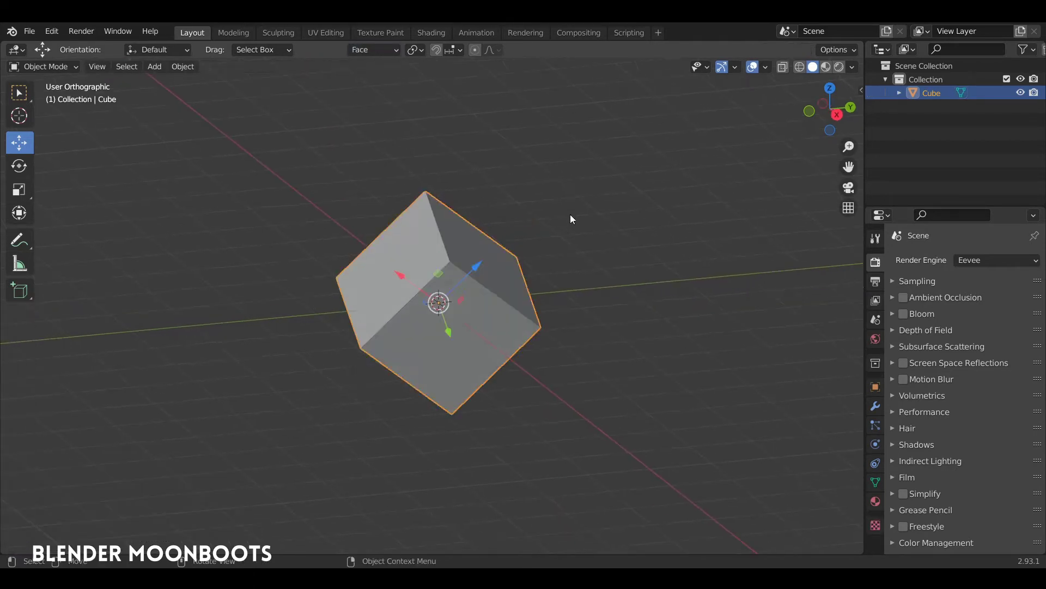
pyautogui.moveTo(554, 226); pyautogui.dragTo(538, 228, button='middle')
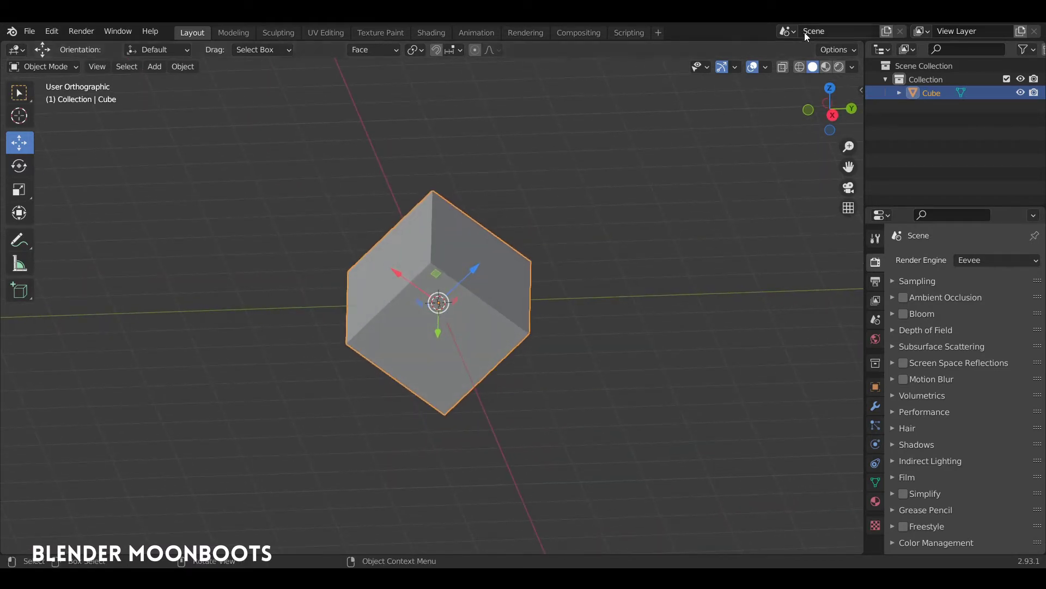
pyautogui.click(834, 50)
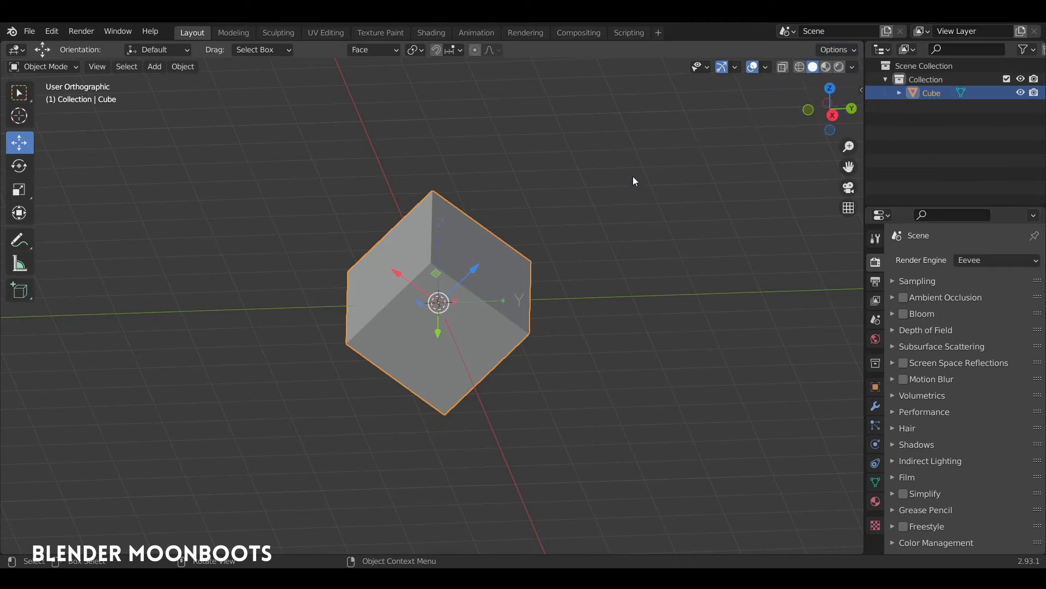
pyautogui.moveTo(632, 175)
pyautogui.mouseDown(button='middle')
pyautogui.moveTo(603, 214)
pyautogui.moveTo(528, 271)
pyautogui.mouseUp(button='middle')
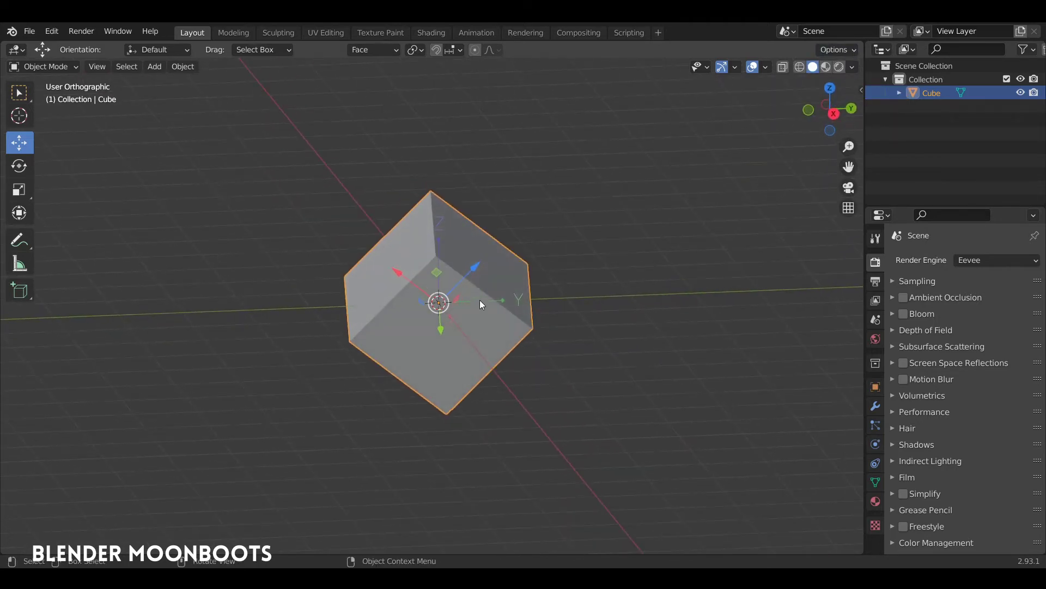
# Move the cube's origin up and right, rotate its axes, then undo it back to centre
pyautogui.press('g')
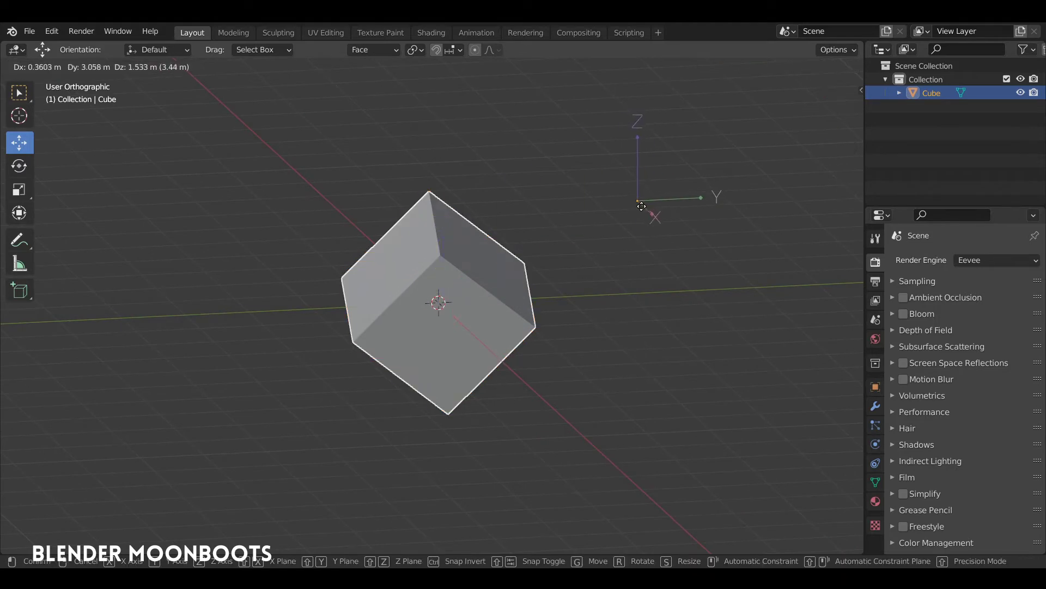
pyautogui.click(641, 206)
pyautogui.moveTo(636, 201); pyautogui.dragTo(672, 186)
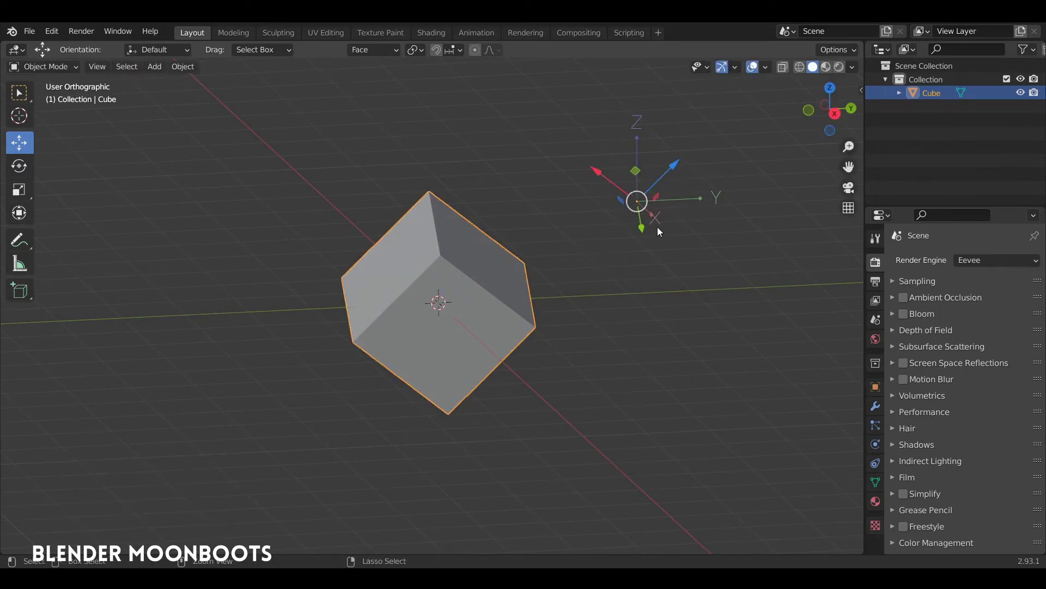
pyautogui.hotkey('ctrl', 'z')
pyautogui.moveTo(650, 230)
pyautogui.mouseDown(button='middle')
pyautogui.moveTo(511, 217)
pyautogui.moveTo(482, 189)
pyautogui.mouseUp(button='middle')
pyautogui.click(182, 66)
pyautogui.moveTo(204, 82)
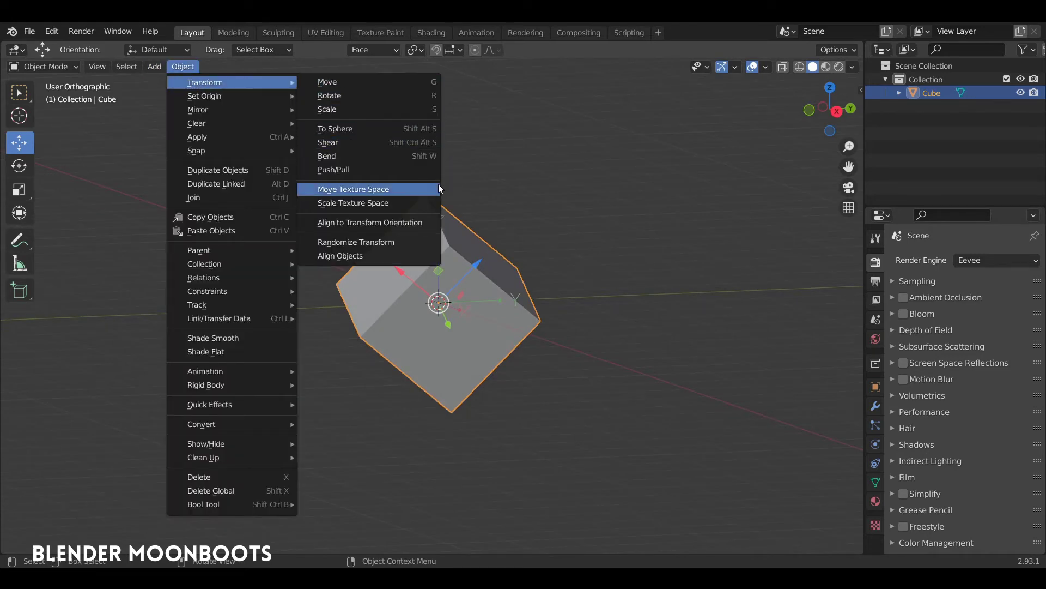
# Align the cube's axes to the Face orientation and review the Affect Only origins, locations, parents settings
pyautogui.click(393, 222)
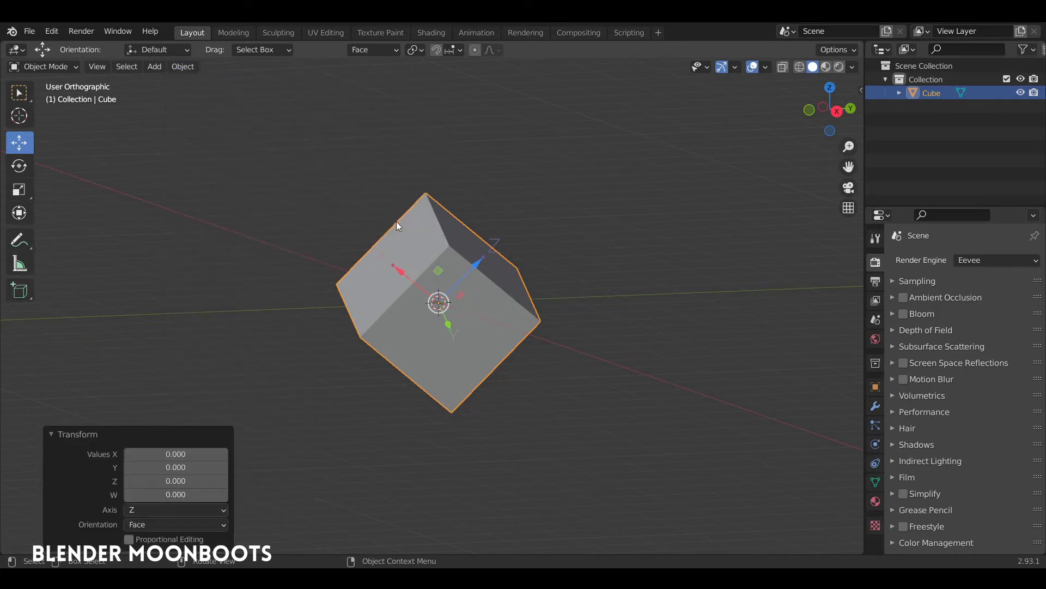
pyautogui.moveTo(397, 221)
pyautogui.mouseDown(button='middle')
pyautogui.moveTo(431, 256)
pyautogui.moveTo(439, 311)
pyautogui.moveTo(463, 259)
pyautogui.mouseUp(button='middle')
pyautogui.click(376, 49)
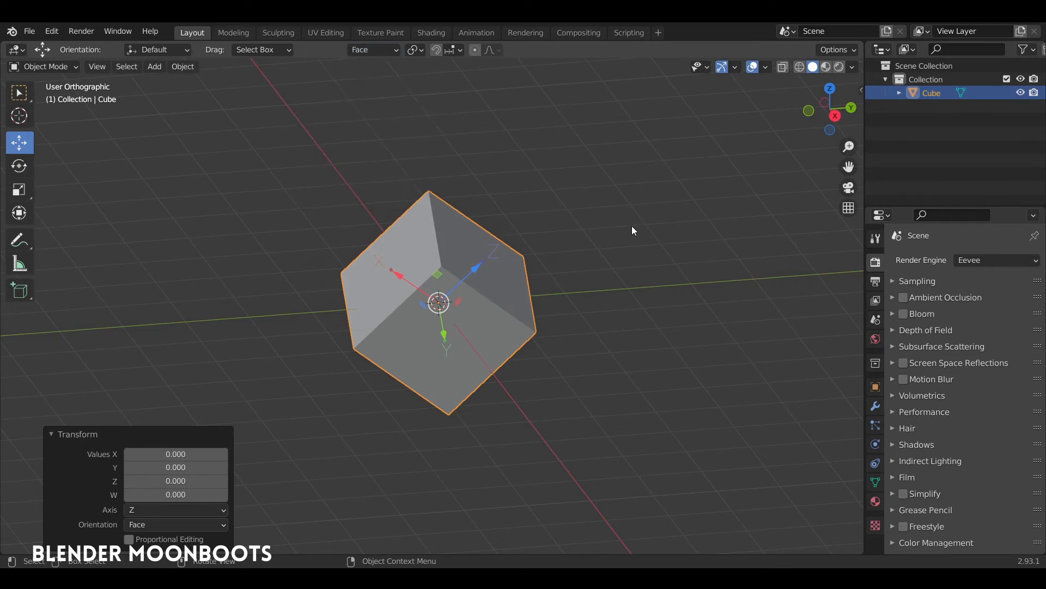
pyautogui.moveTo(632, 226)
pyautogui.mouseDown(button='middle')
pyautogui.moveTo(534, 234)
pyautogui.moveTo(548, 235)
pyautogui.moveTo(476, 259)
pyautogui.mouseUp(button='middle')
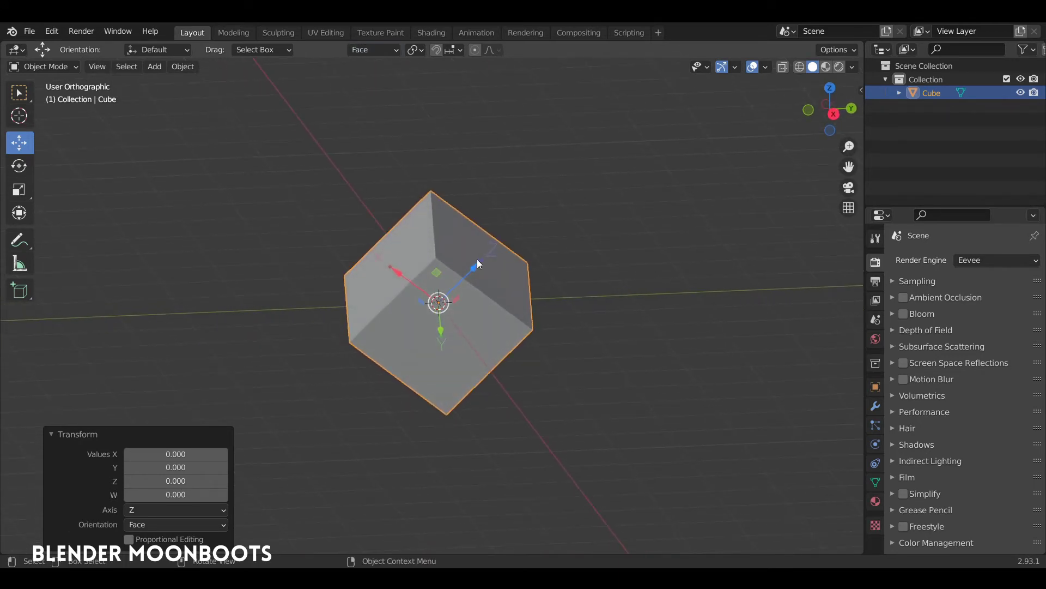
pyautogui.moveTo(529, 300)
pyautogui.mouseDown(button='middle')
pyautogui.moveTo(556, 222)
pyautogui.moveTo(532, 226)
pyautogui.moveTo(589, 173)
pyautogui.mouseUp(button='middle')
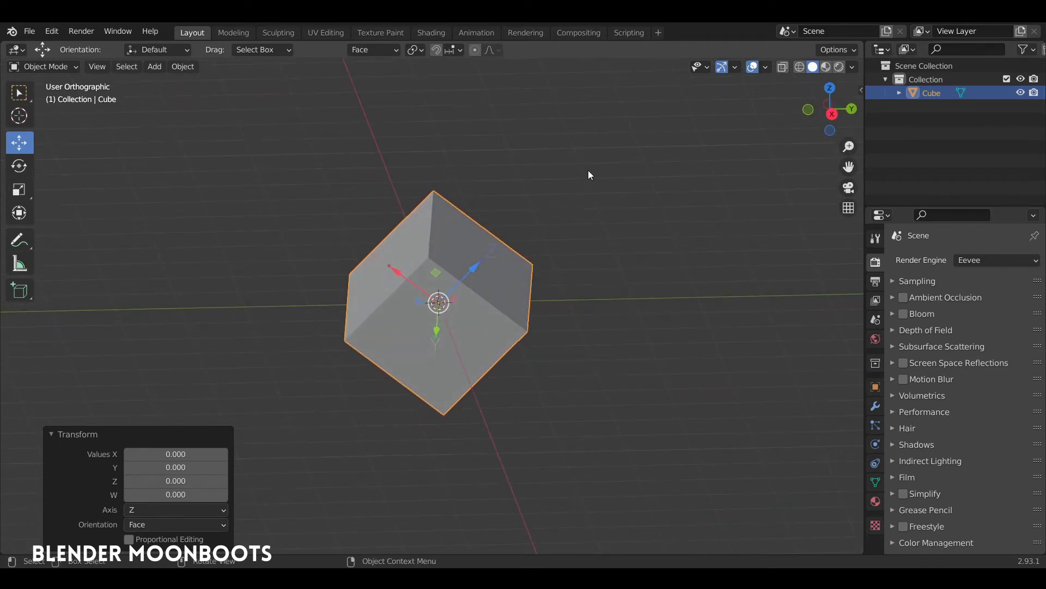
pyautogui.click(827, 51)
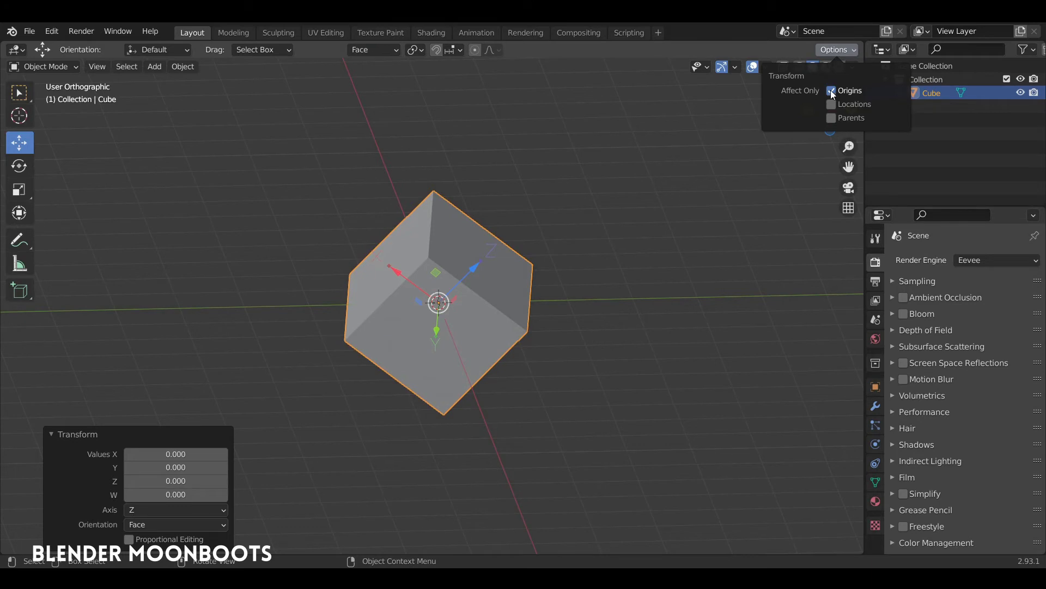
# Switch to Local orientation and clear the cube's rotation with Alt+R so it sits square
pyautogui.moveTo(654, 164)
pyautogui.mouseDown(button='middle')
pyautogui.moveTo(517, 230)
pyautogui.moveTo(534, 235)
pyautogui.mouseUp(button='middle')
pyautogui.click(372, 51)
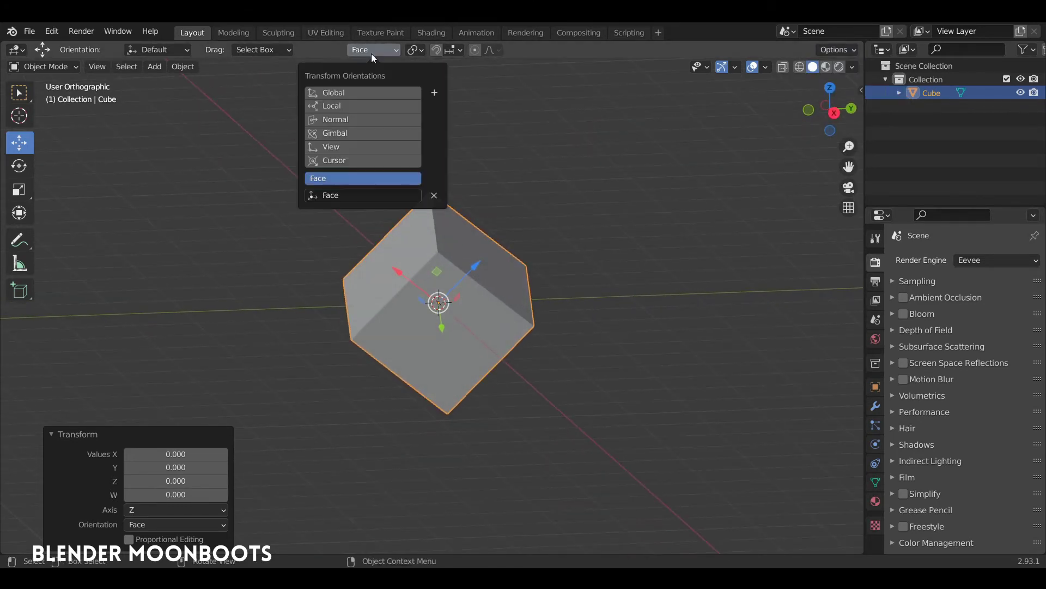
pyautogui.click(341, 106)
pyautogui.moveTo(508, 277)
pyautogui.mouseDown(button='middle')
pyautogui.moveTo(496, 228)
pyautogui.moveTo(410, 255)
pyautogui.moveTo(374, 208)
pyautogui.moveTo(396, 205)
pyautogui.moveTo(514, 267)
pyautogui.moveTo(479, 271)
pyautogui.moveTo(525, 255)
pyautogui.moveTo(482, 245)
pyautogui.moveTo(441, 214)
pyautogui.moveTo(480, 215)
pyautogui.moveTo(452, 242)
pyautogui.moveTo(465, 255)
pyautogui.moveTo(450, 269)
pyautogui.moveTo(504, 214)
pyautogui.moveTo(458, 239)
pyautogui.moveTo(434, 232)
pyautogui.moveTo(473, 260)
pyautogui.moveTo(462, 239)
pyautogui.mouseUp(button='middle')
pyautogui.hotkey('alt', 'r')
pyautogui.moveTo(520, 326)
pyautogui.mouseDown(button='middle')
pyautogui.moveTo(489, 241)
pyautogui.moveTo(515, 242)
pyautogui.moveTo(489, 244)
pyautogui.moveTo(460, 224)
pyautogui.mouseUp(button='middle')
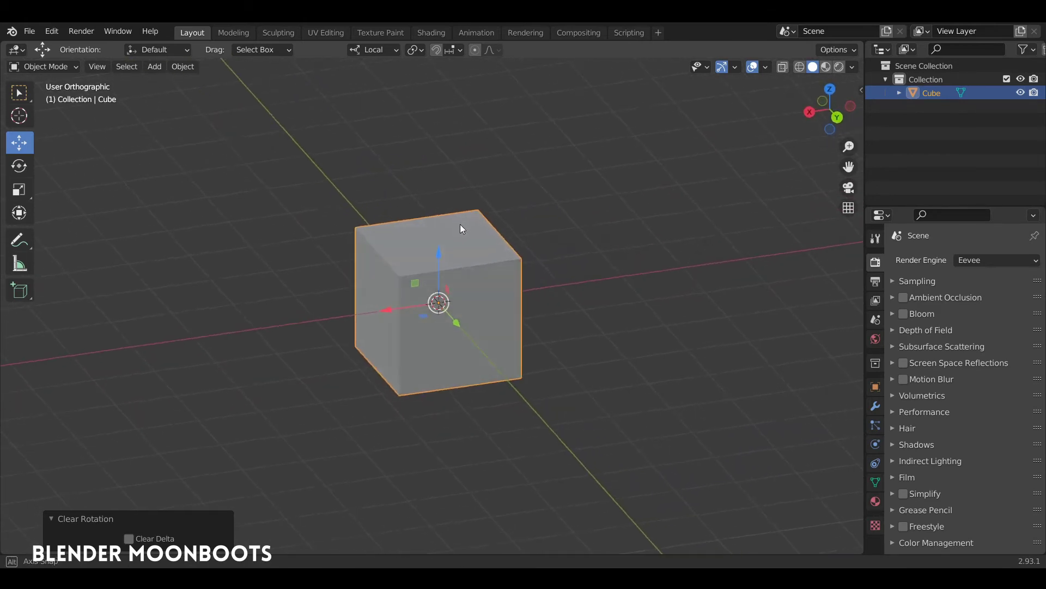
# Set Global orientation with Affect Only Origins on, and move the cube's origin away
pyautogui.click(383, 48)
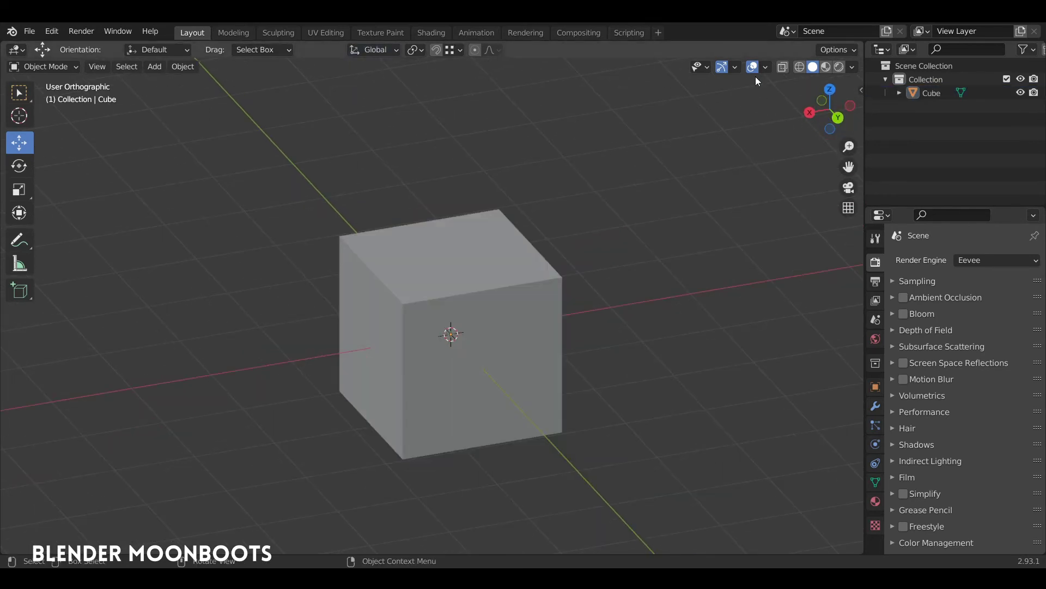
pyautogui.click(833, 48)
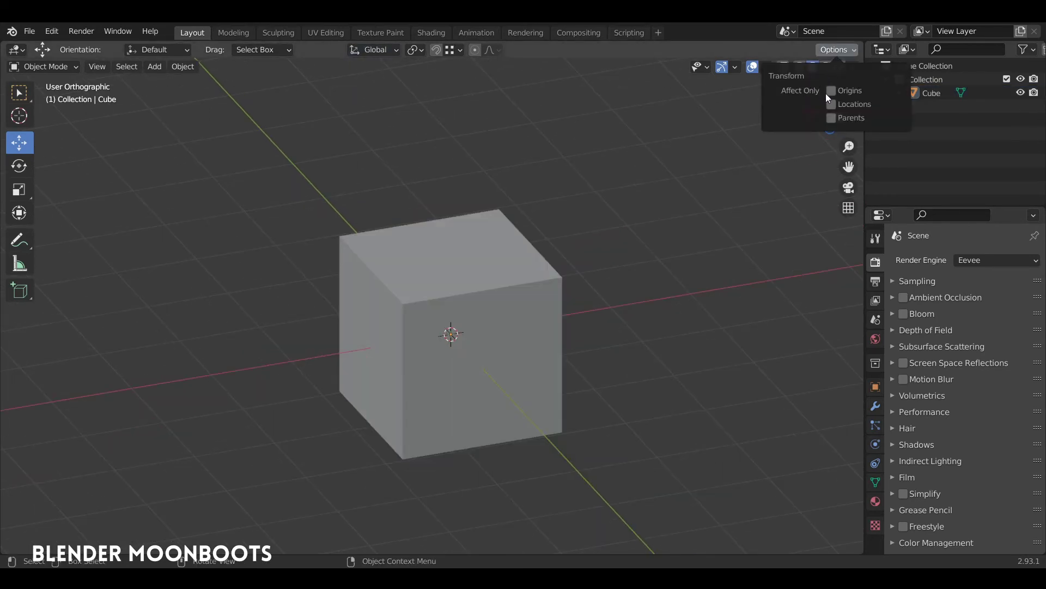
pyautogui.click(480, 270)
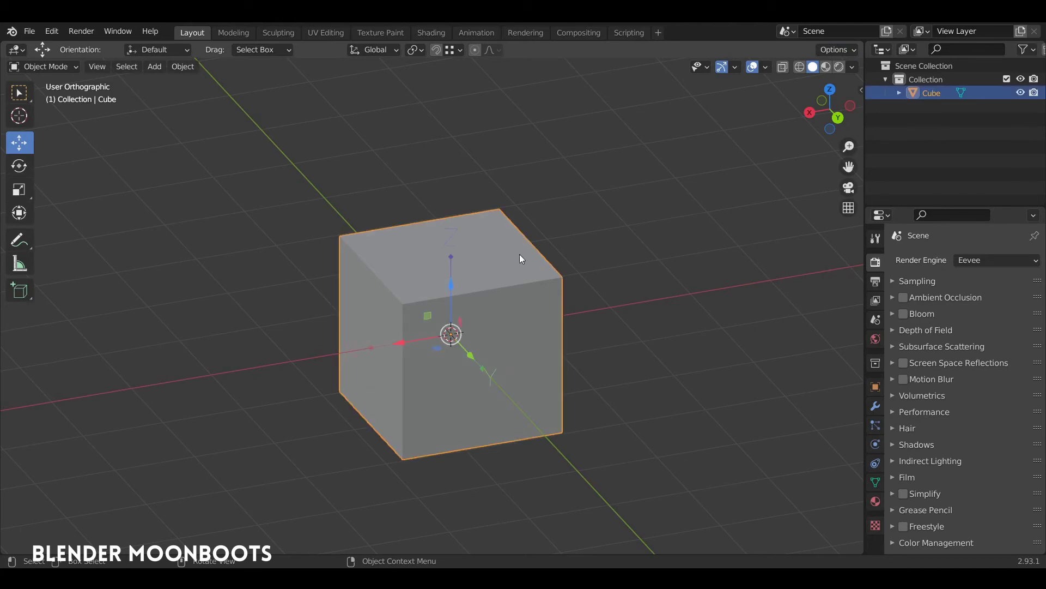
pyautogui.moveTo(452, 335); pyautogui.dragTo(587, 228)
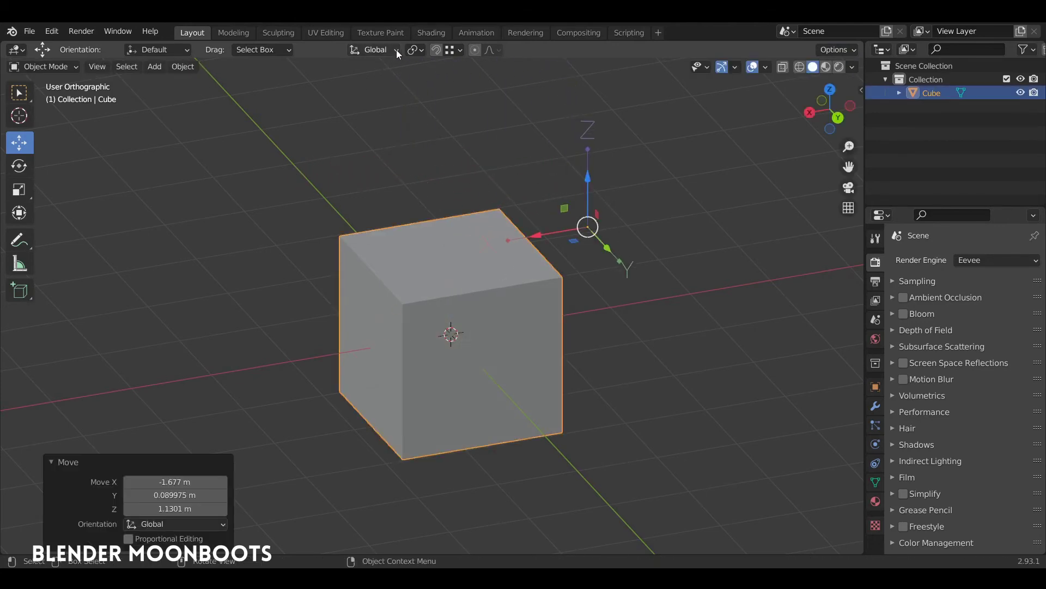
# Snap the origin onto the cube's bottom edge and top face, then clear it to centre with Alt+G
pyautogui.click(450, 50)
pyautogui.moveTo(604, 233)
pyautogui.mouseDown()
pyautogui.moveTo(516, 182)
pyautogui.moveTo(503, 199)
pyautogui.mouseUp()
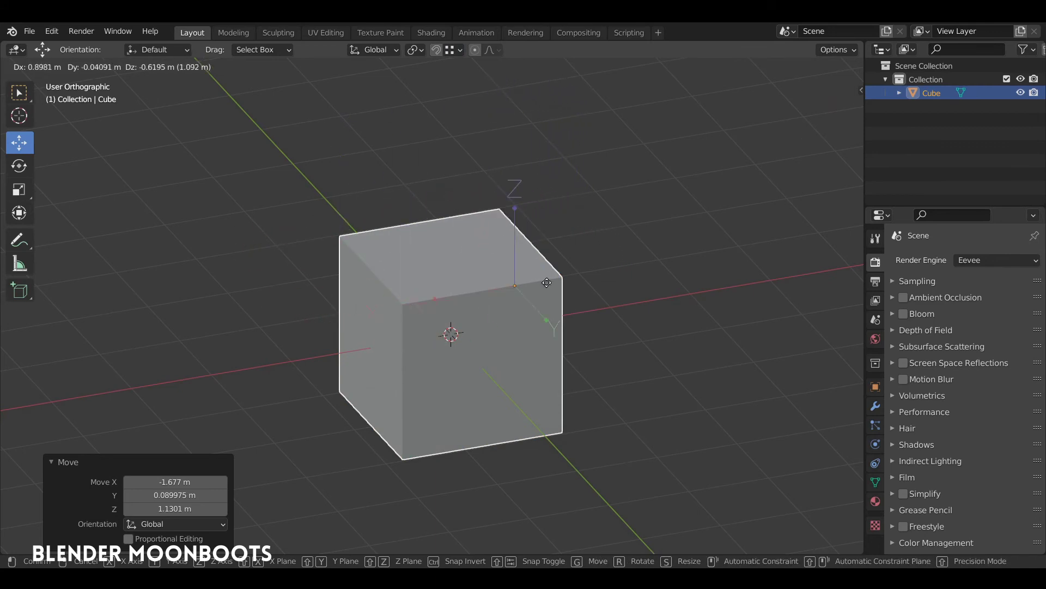
pyautogui.moveTo(415, 294); pyautogui.dragTo(474, 434)
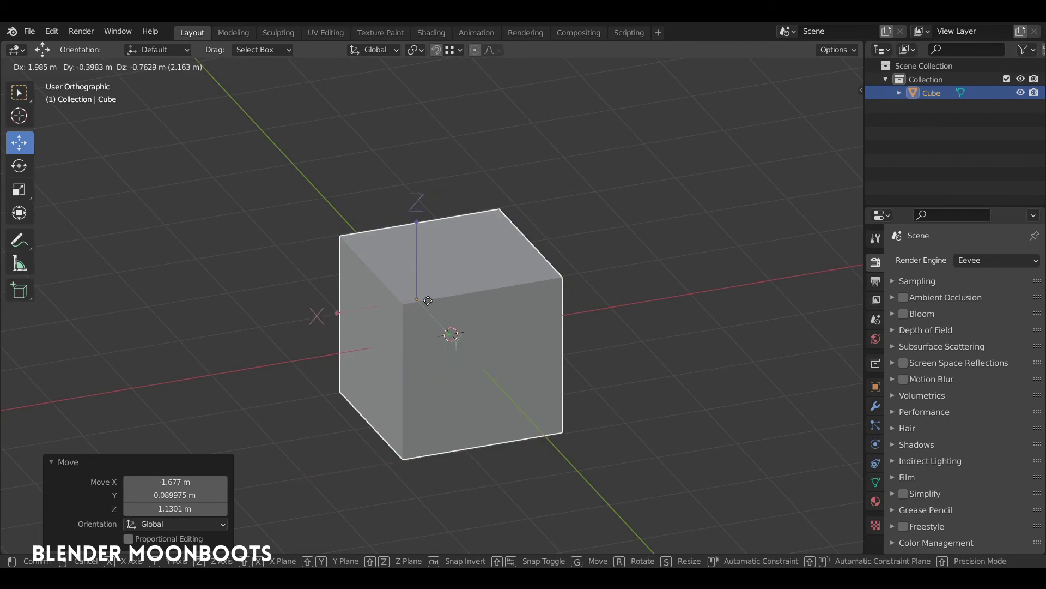
pyautogui.moveTo(428, 301)
pyautogui.mouseDown()
pyautogui.moveTo(461, 253)
pyautogui.moveTo(472, 260)
pyautogui.mouseUp()
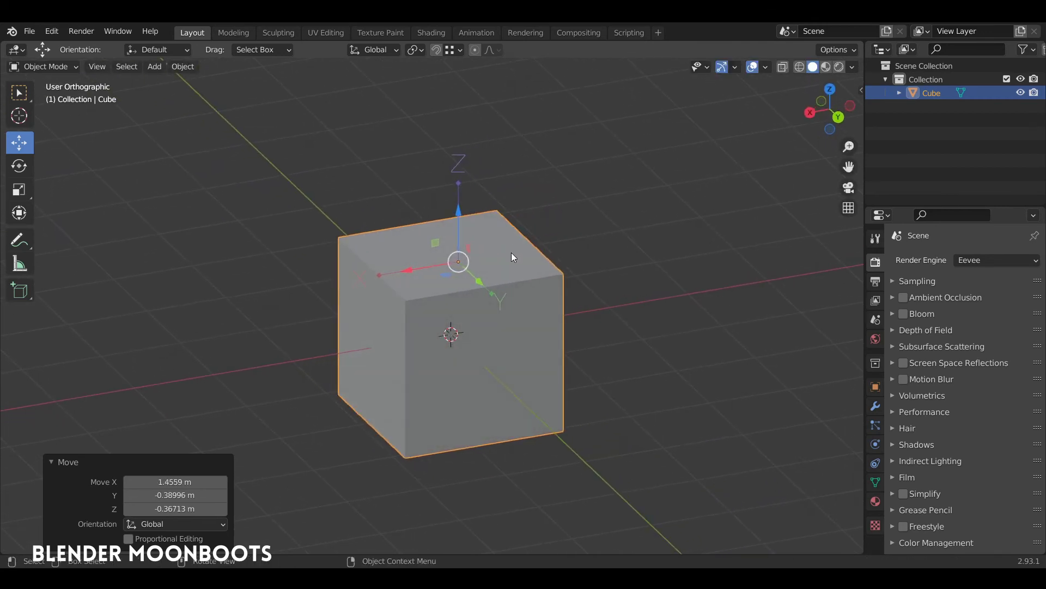
pyautogui.hotkey('alt', 'g')
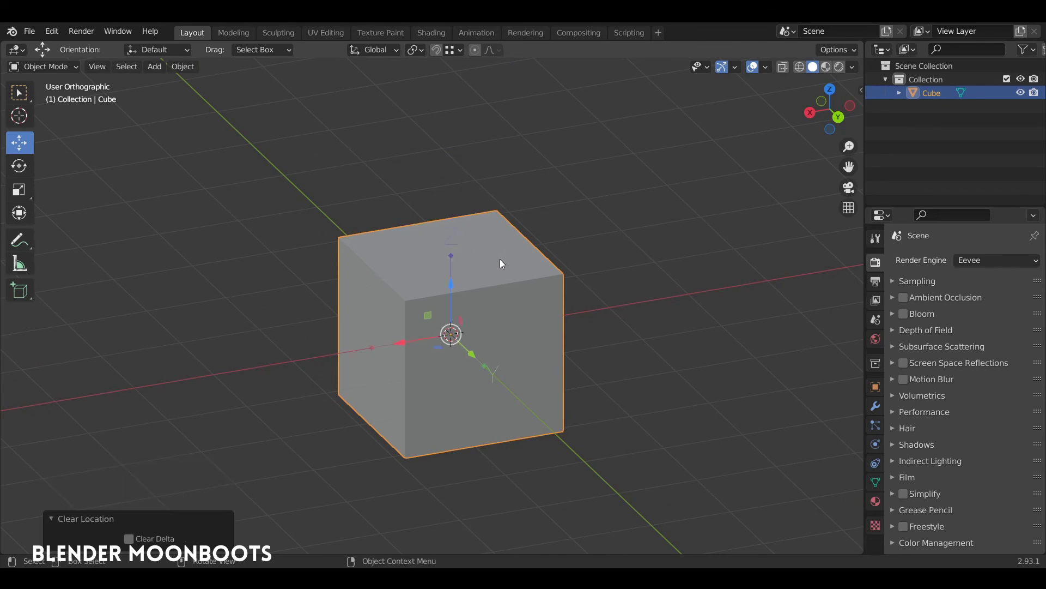
pyautogui.moveTo(499, 260)
pyautogui.mouseDown(button='middle')
pyautogui.moveTo(479, 273)
pyautogui.moveTo(489, 324)
pyautogui.moveTo(515, 229)
pyautogui.mouseUp(button='middle')
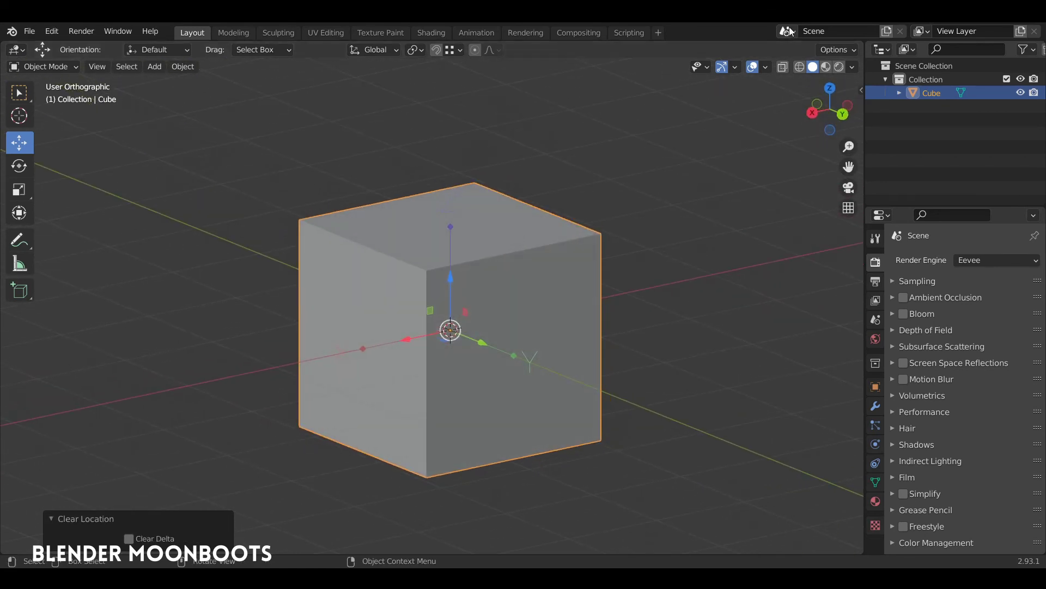
# With Affect Only Origins on, move only the cube's origin with G while the cube stays put
pyautogui.click(832, 52)
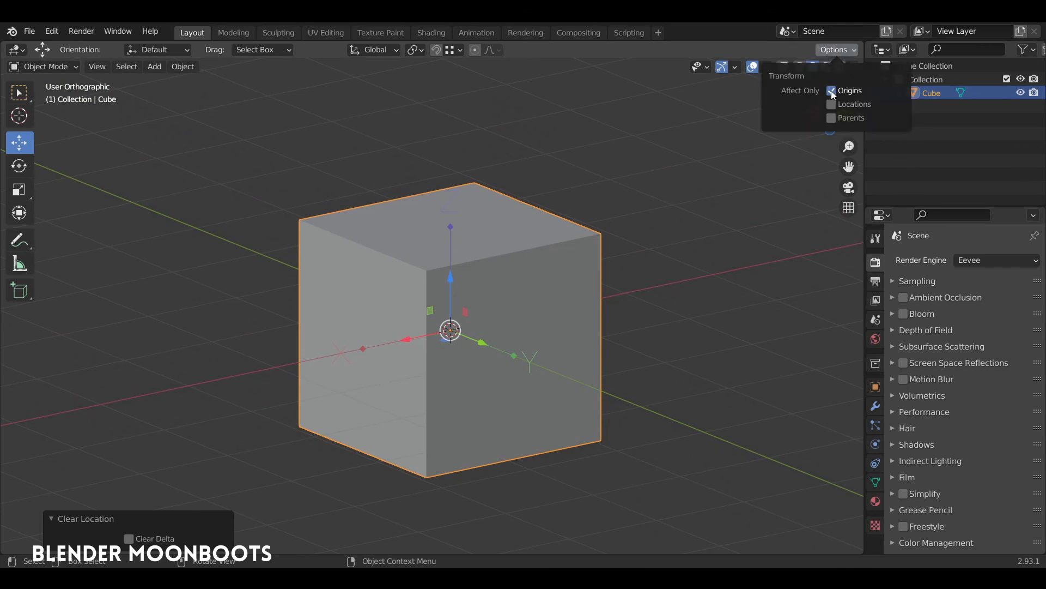
pyautogui.press('g')
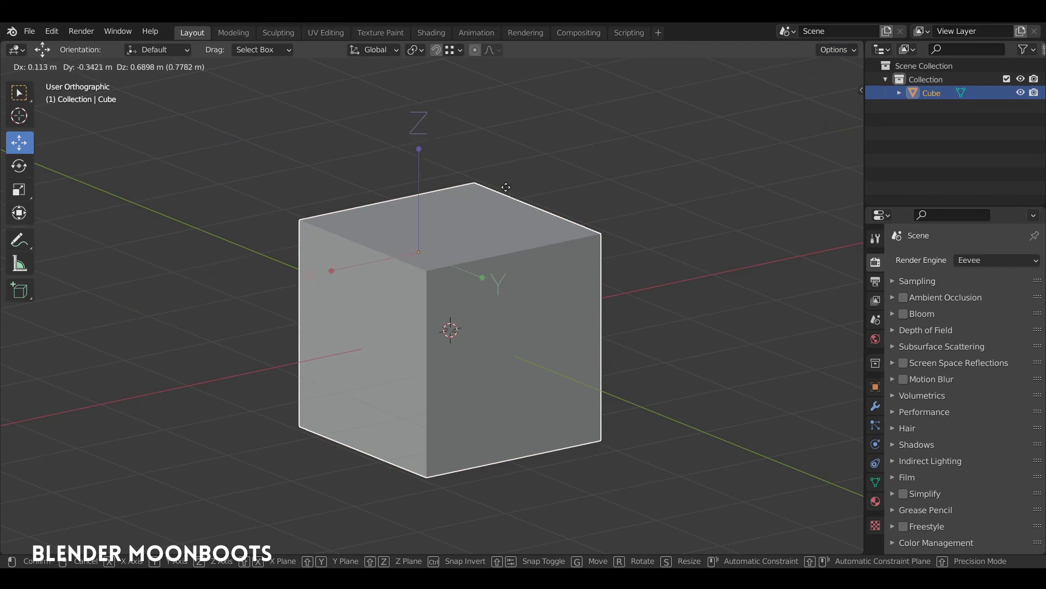
pyautogui.click(506, 187)
pyautogui.moveTo(493, 224)
pyautogui.mouseDown(button='middle')
pyautogui.moveTo(472, 260)
pyautogui.moveTo(496, 290)
pyautogui.moveTo(505, 282)
pyautogui.mouseUp(button='middle')
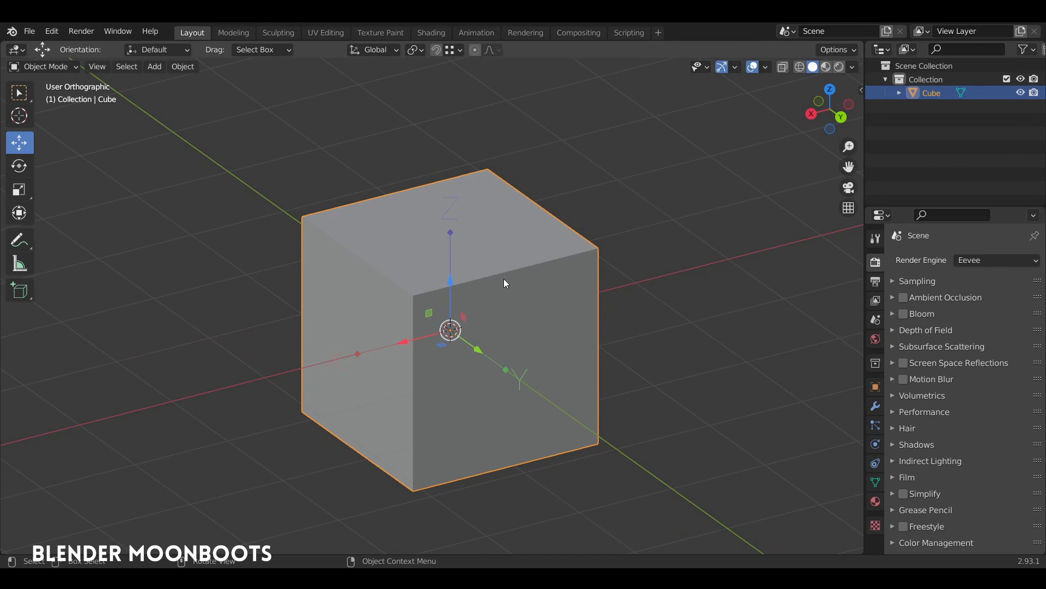